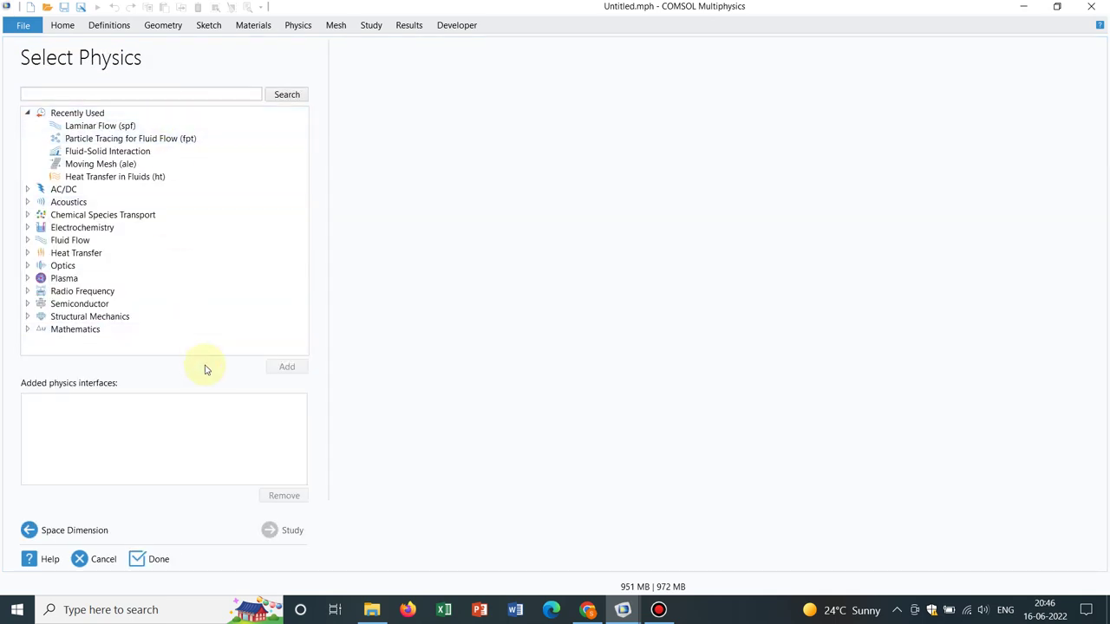
# Finish the model setup without adding physics, and build a solid circle of radius 1 m centred at the origin
pyautogui.click(158, 560)
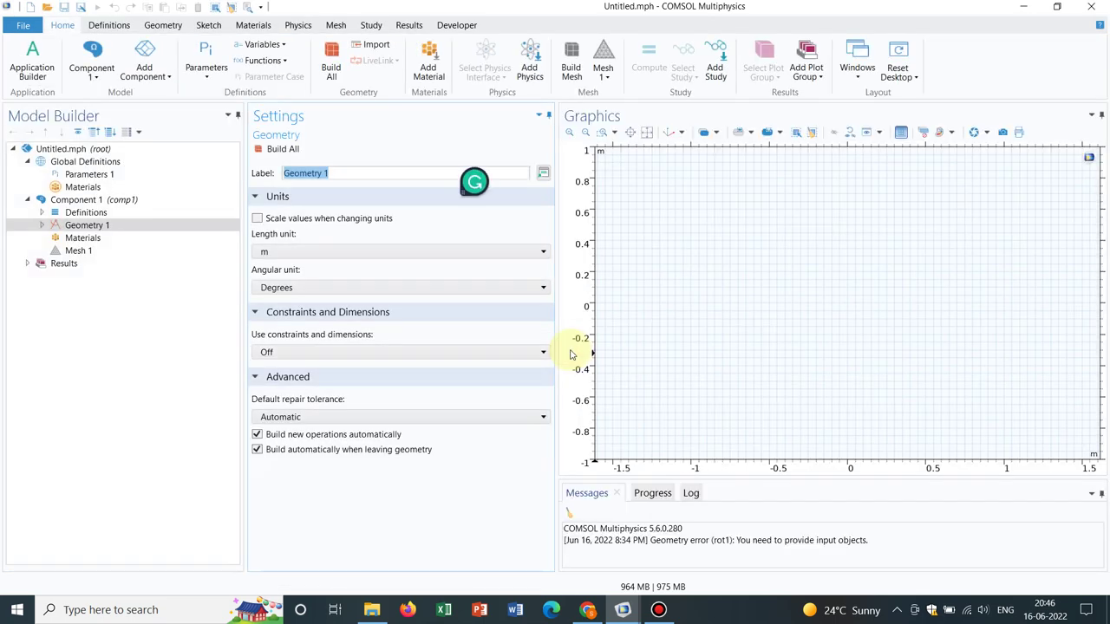
pyautogui.rightClick(75, 226)
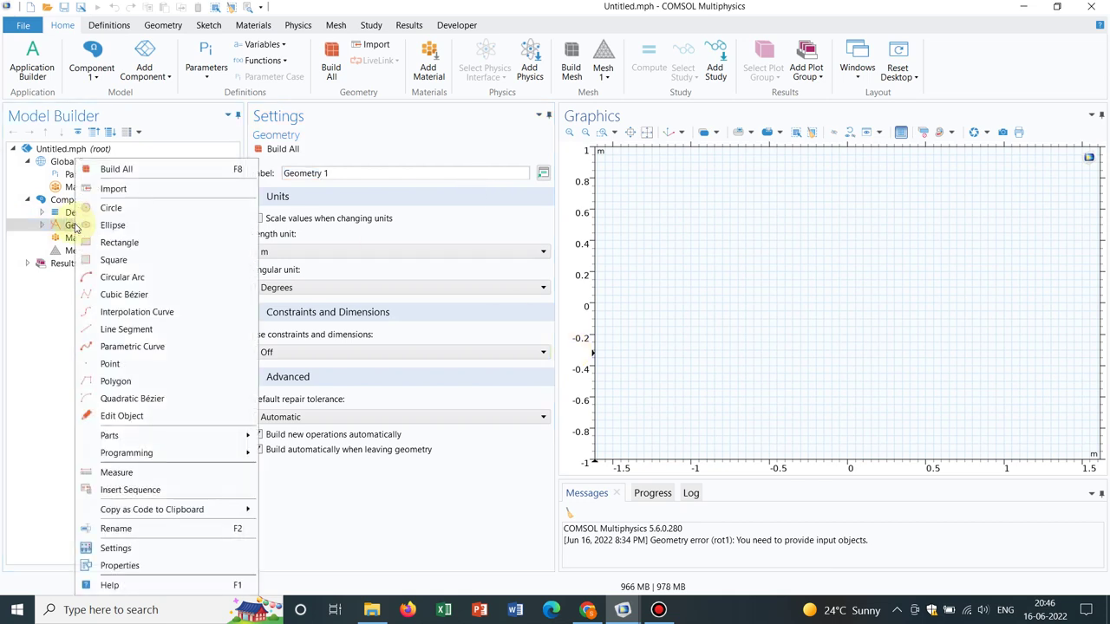
pyautogui.click(111, 207)
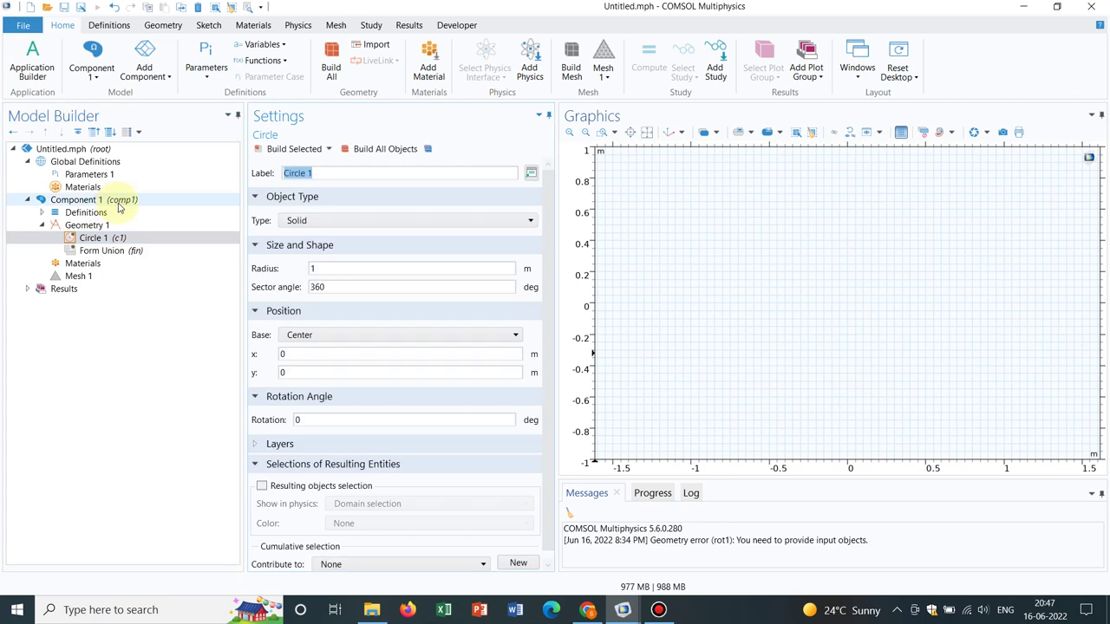
pyautogui.click(326, 268)
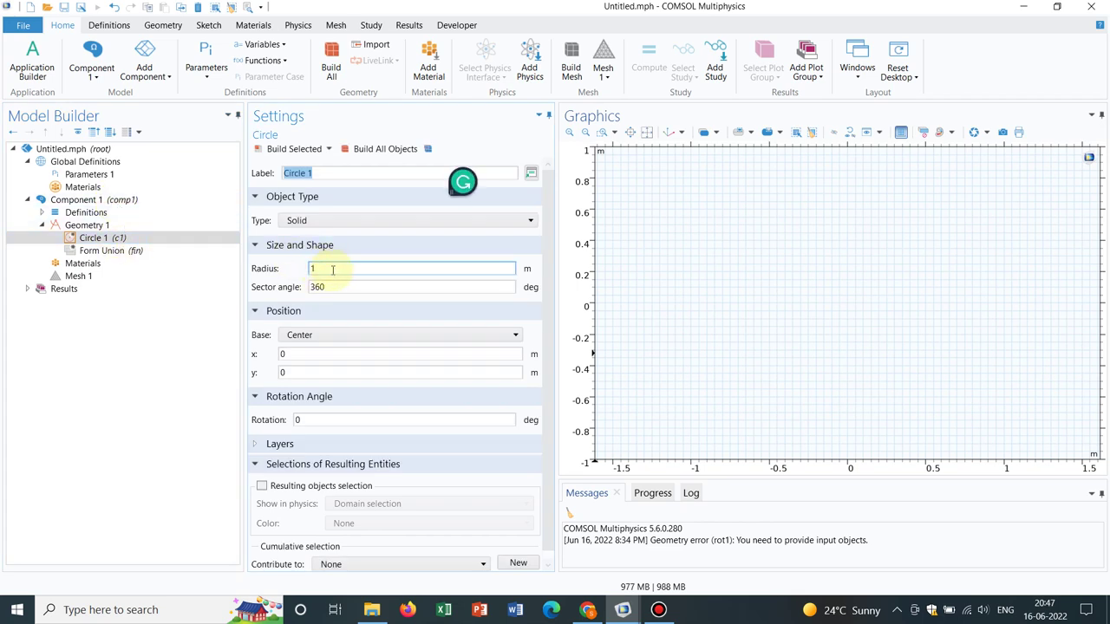
pyautogui.click(291, 149)
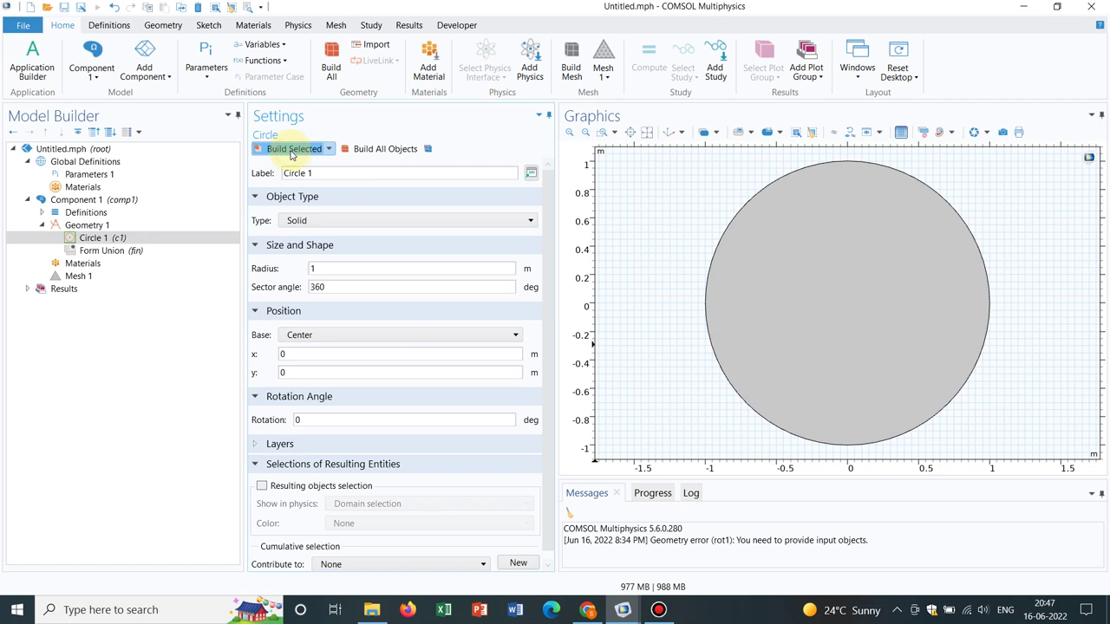
# Duplicate the circle, set the copy's radius to 0.1 m and its centre y position to 0.85 m, and build it
pyautogui.rightClick(162, 237)
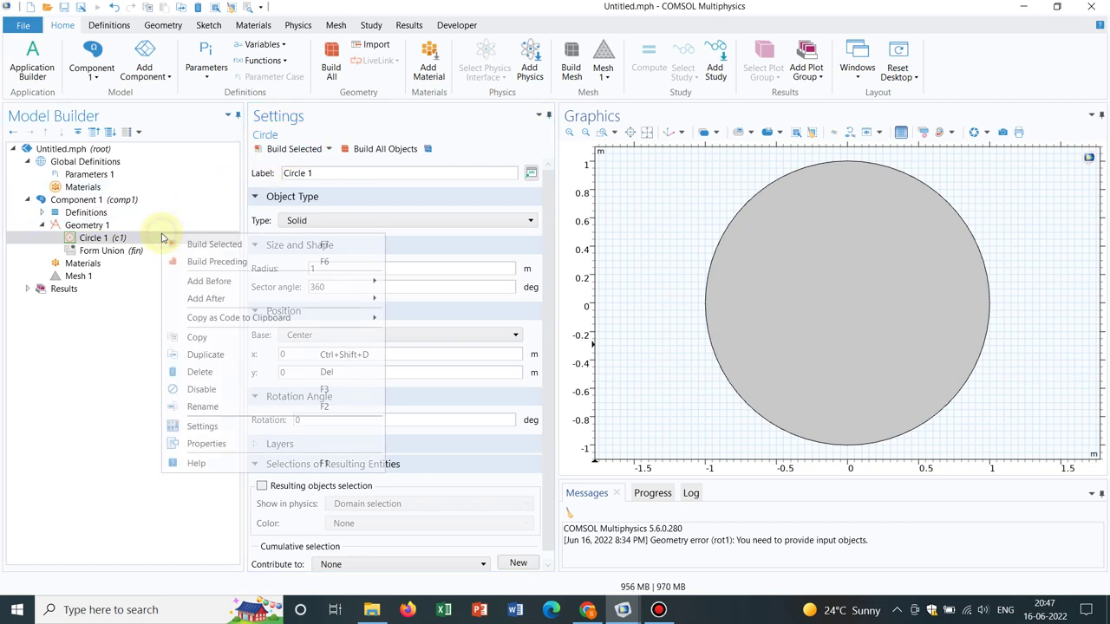
pyautogui.click(199, 357)
pyautogui.click(328, 272)
pyautogui.write('0')
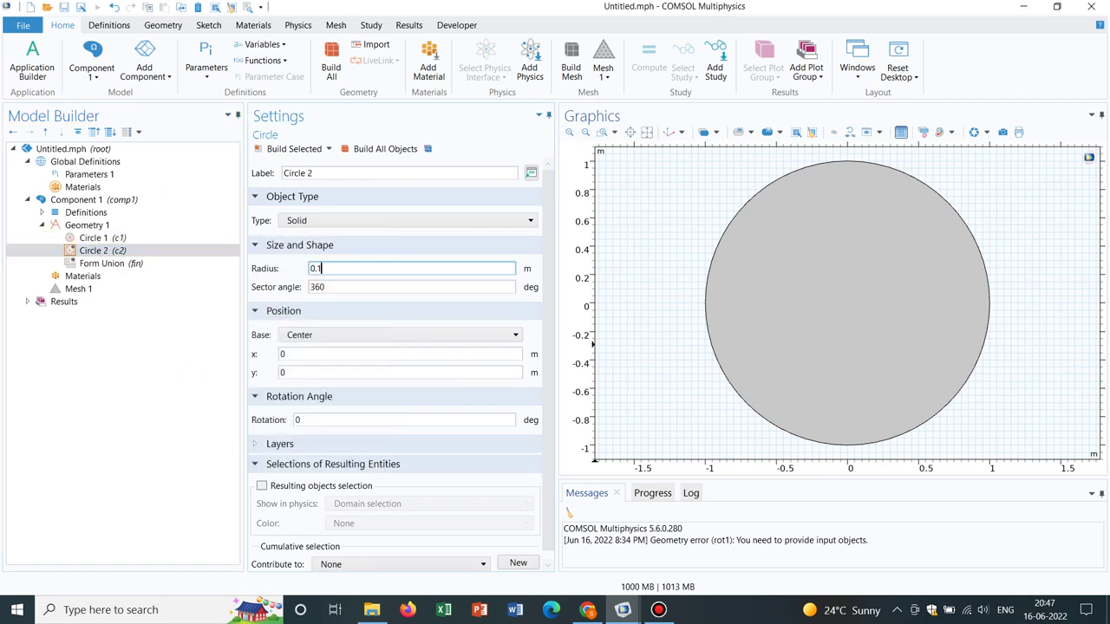
pyautogui.write('.1')
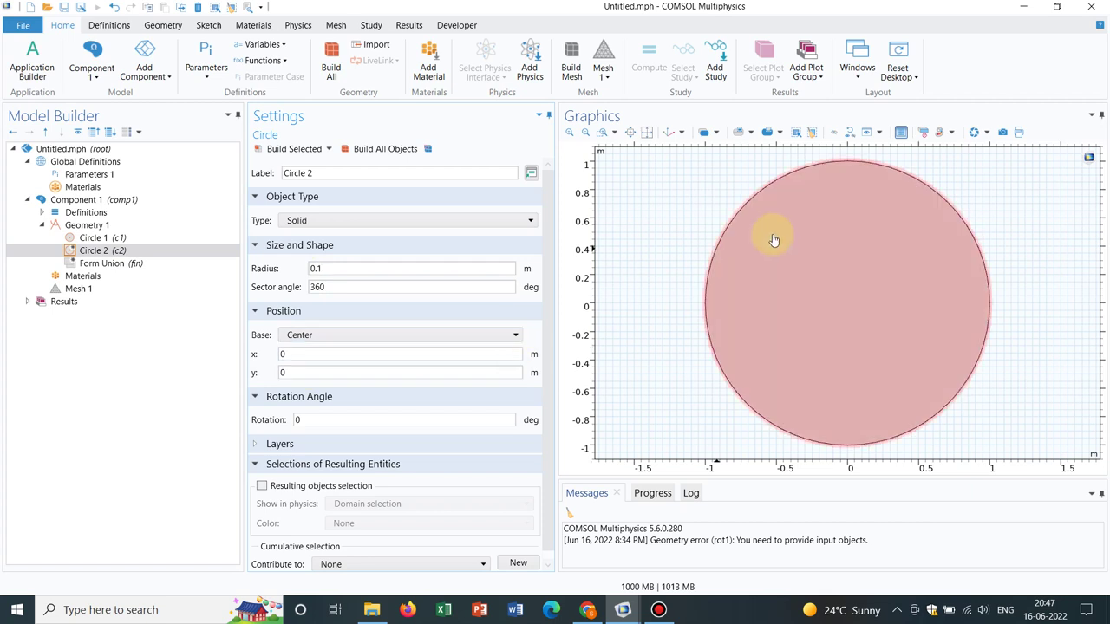
pyautogui.click(295, 373)
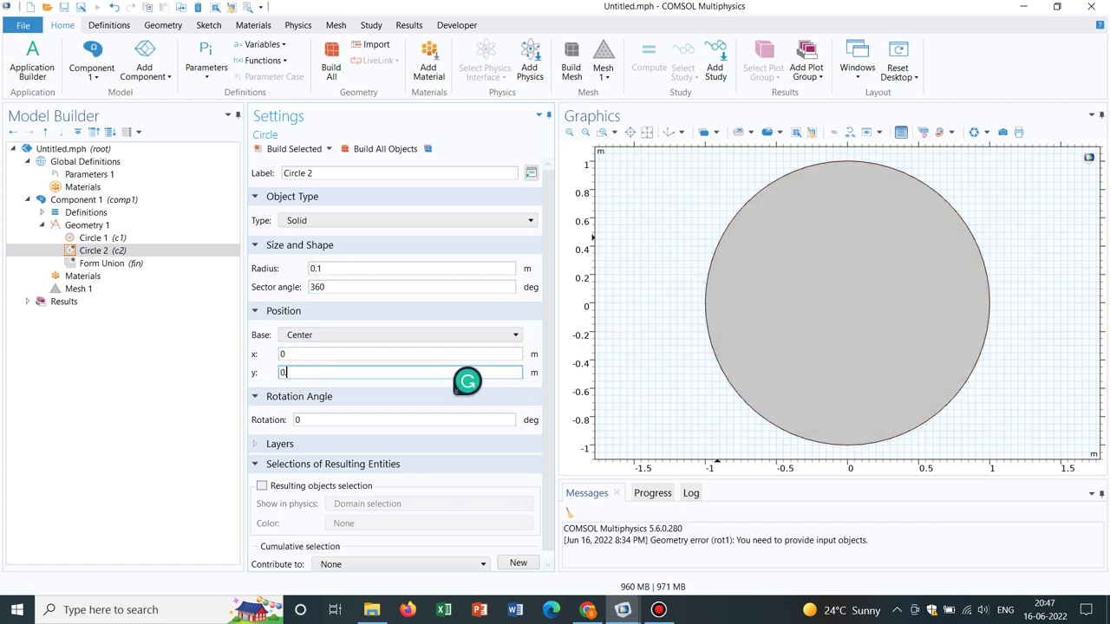
pyautogui.write('.85')
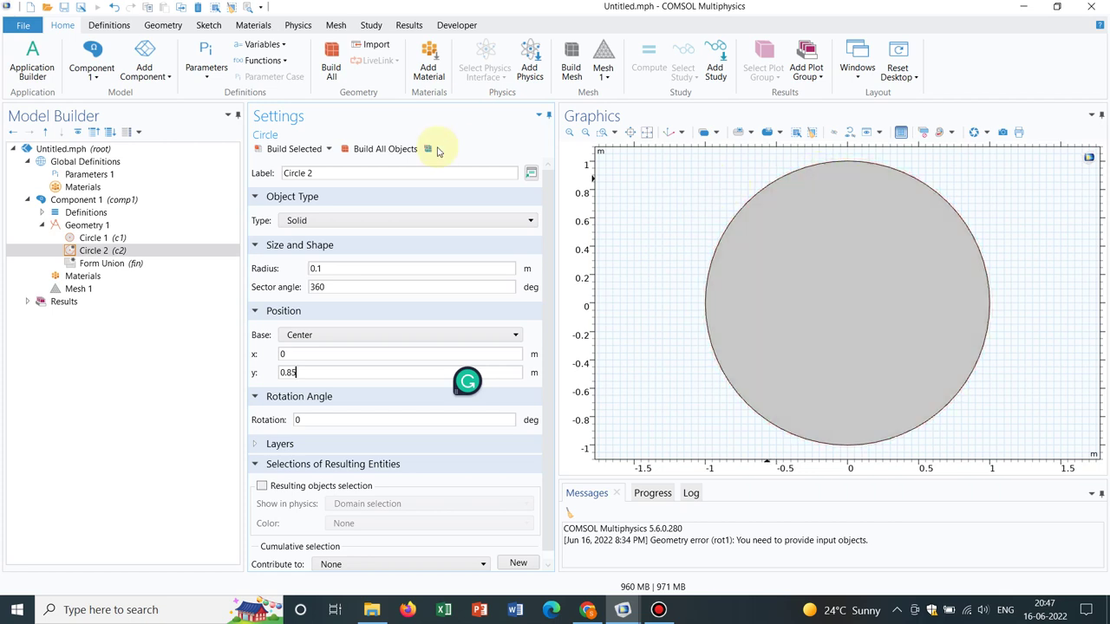
pyautogui.click(377, 151)
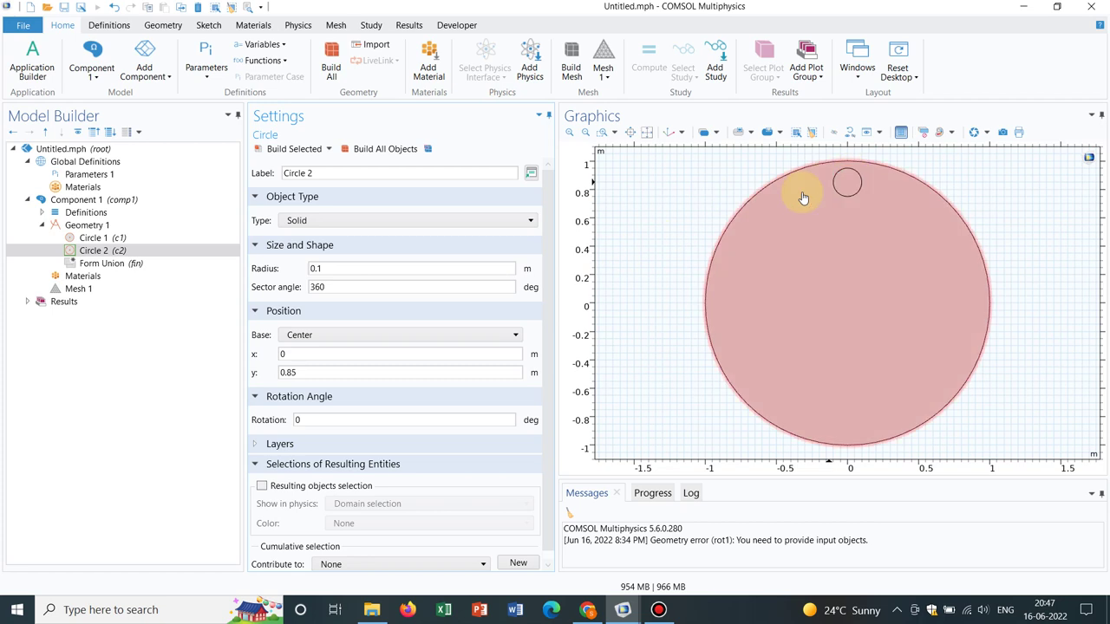
# Add a Rotate transform to the geometry with the large circle as its input object
pyautogui.click(800, 322)
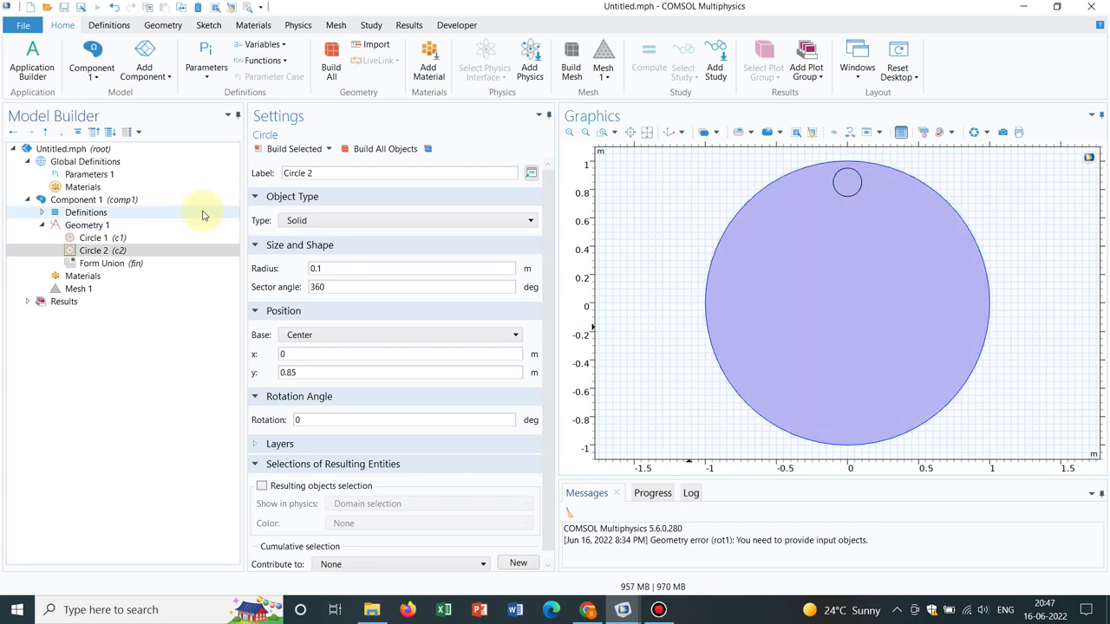
pyautogui.click(90, 227)
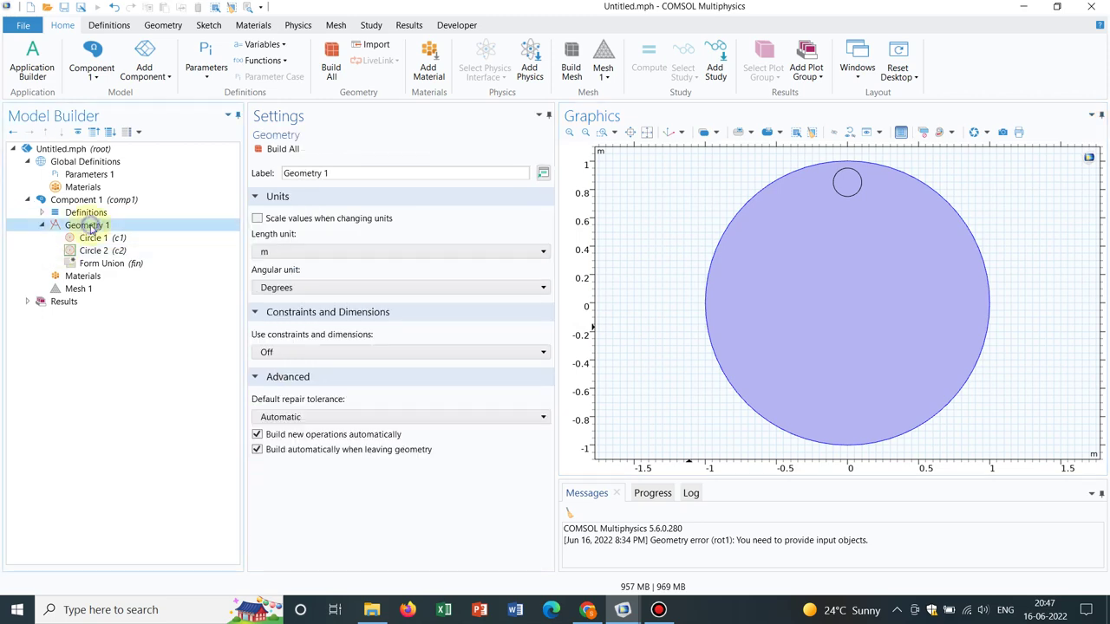
pyautogui.rightClick(91, 228)
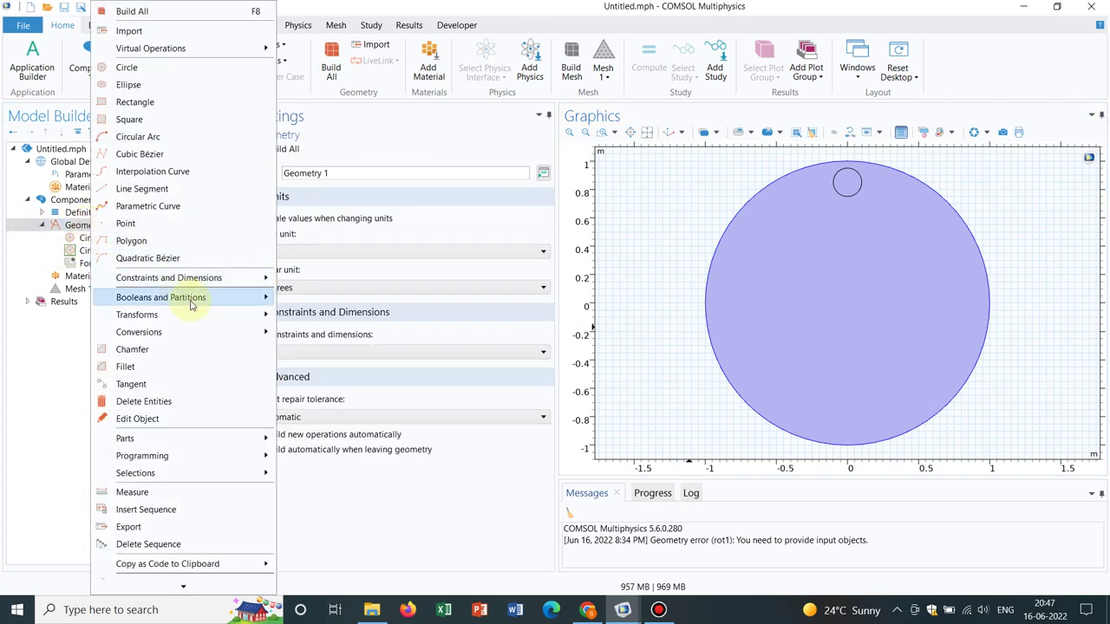
pyautogui.moveTo(203, 318)
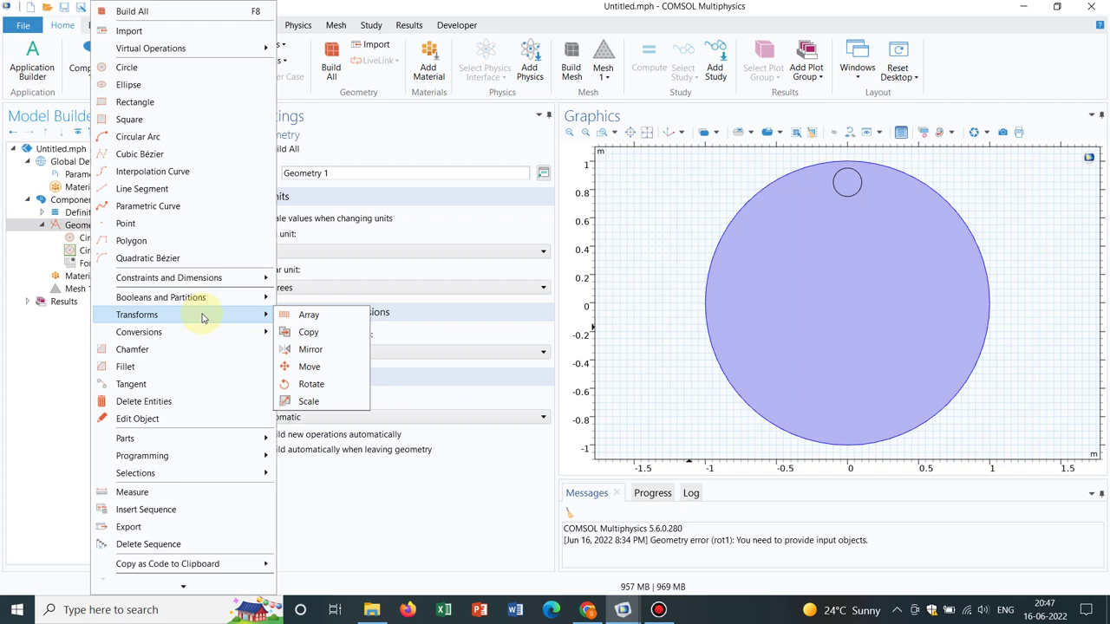
pyautogui.click(311, 384)
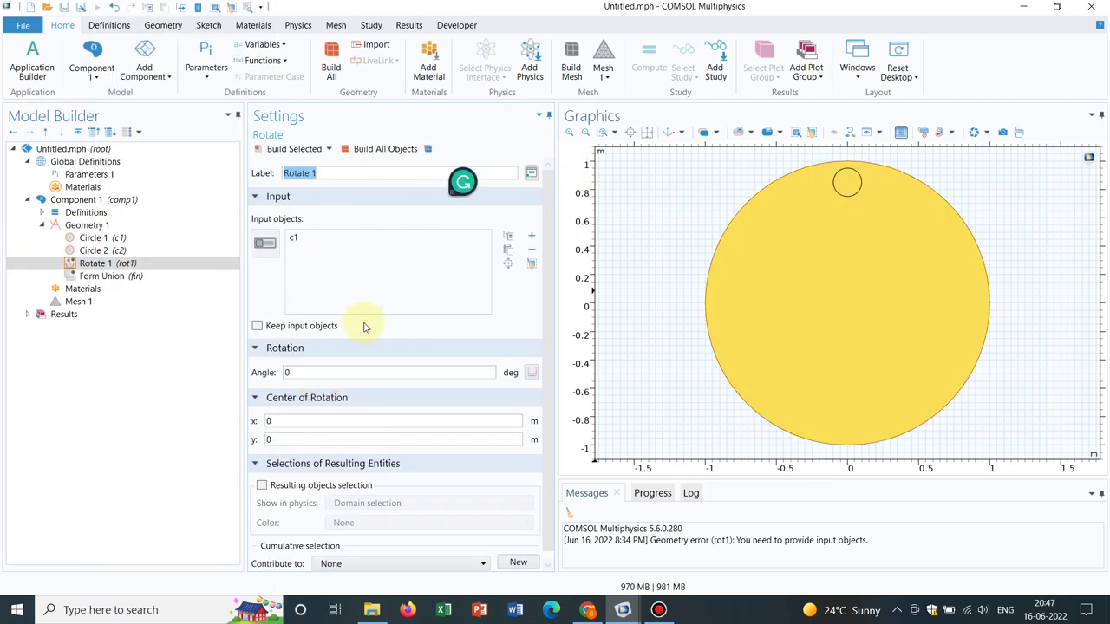
# Add a range to the rotation angle running from 0 to 360 degrees in steps of 45
pyautogui.click(302, 371)
pyautogui.click(531, 373)
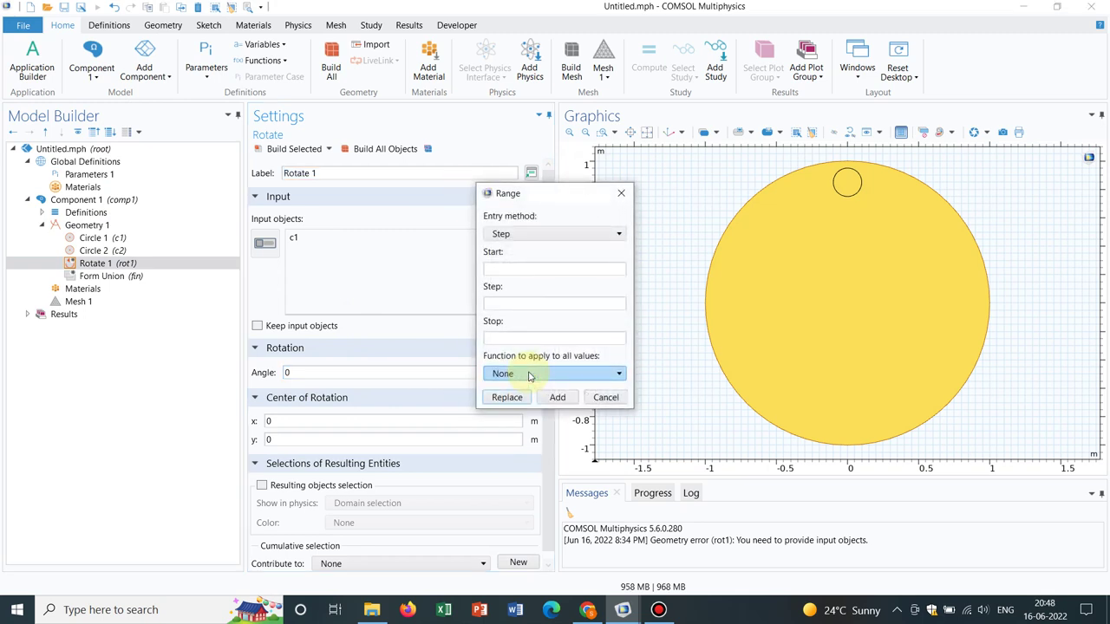
pyautogui.click(520, 270)
pyautogui.write('0')
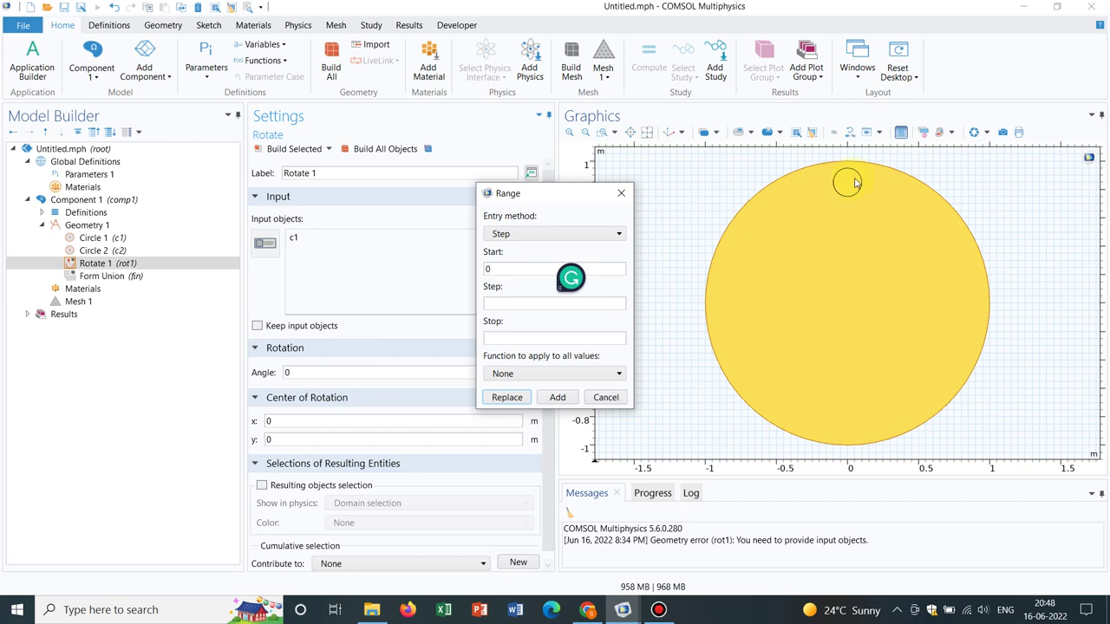
pyautogui.click(525, 308)
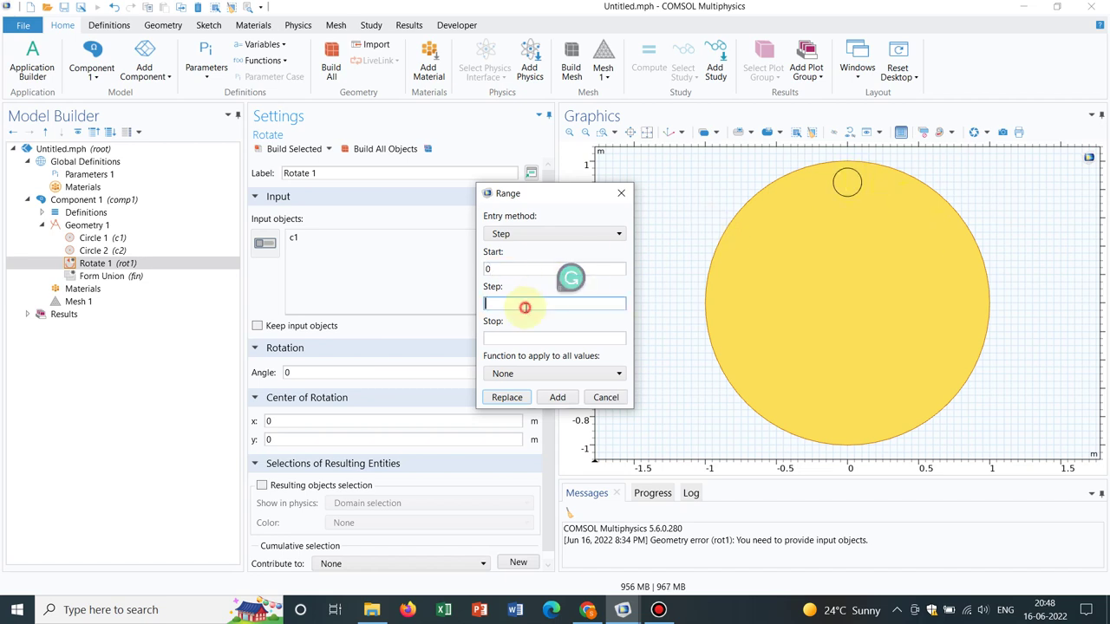
pyautogui.write('45')
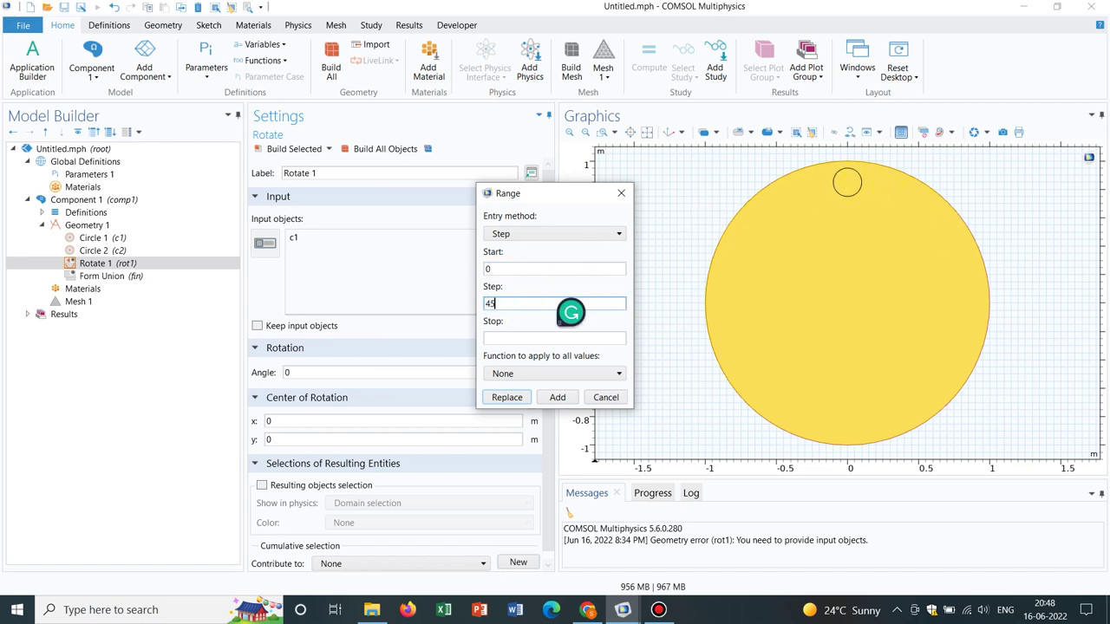
pyautogui.click(517, 337)
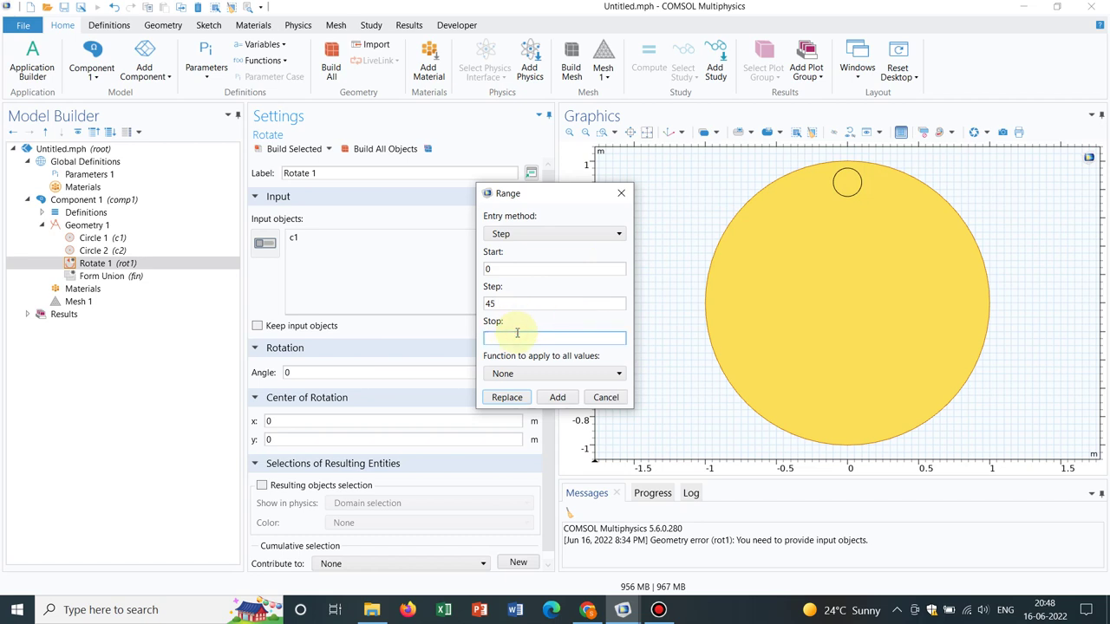
pyautogui.write('360')
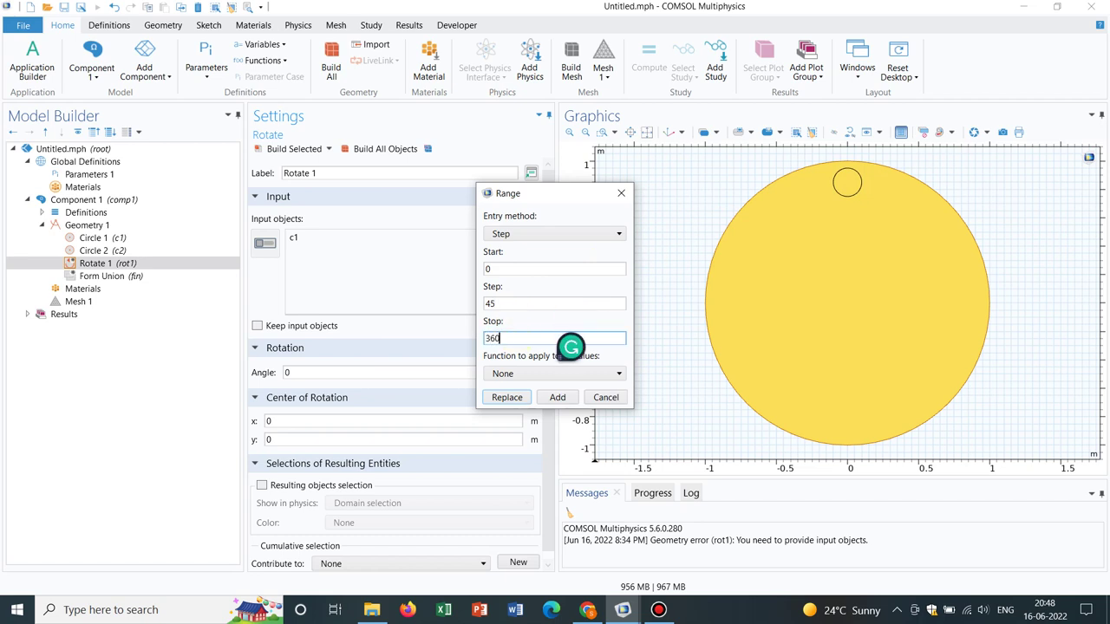
pyautogui.click(560, 398)
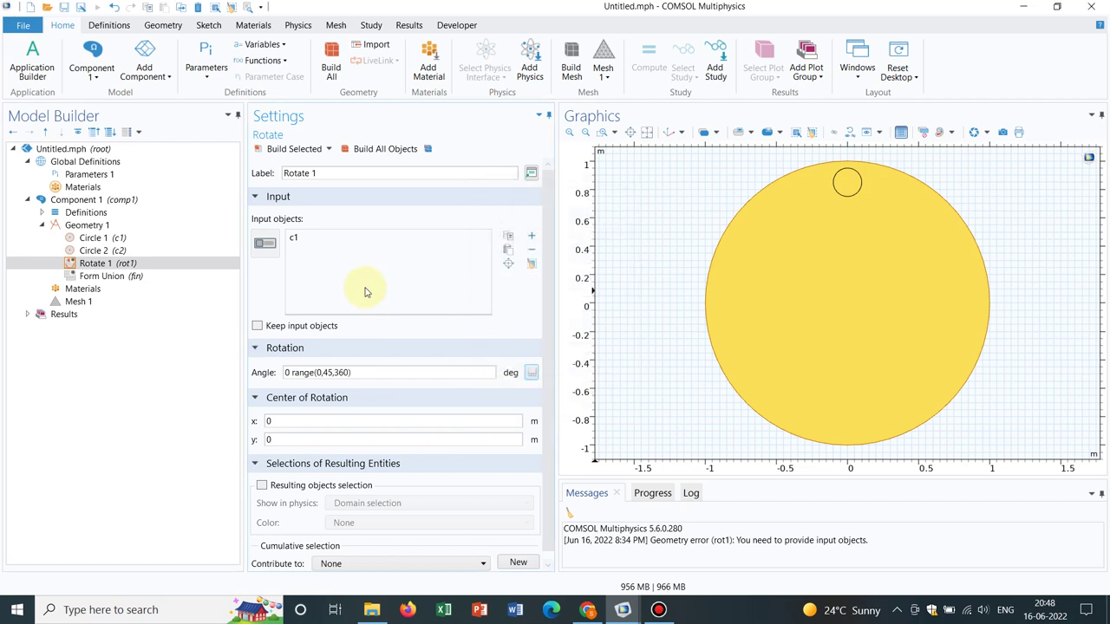
# Replace the rotation's input object with the small circle and build all objects
pyautogui.click(847, 182)
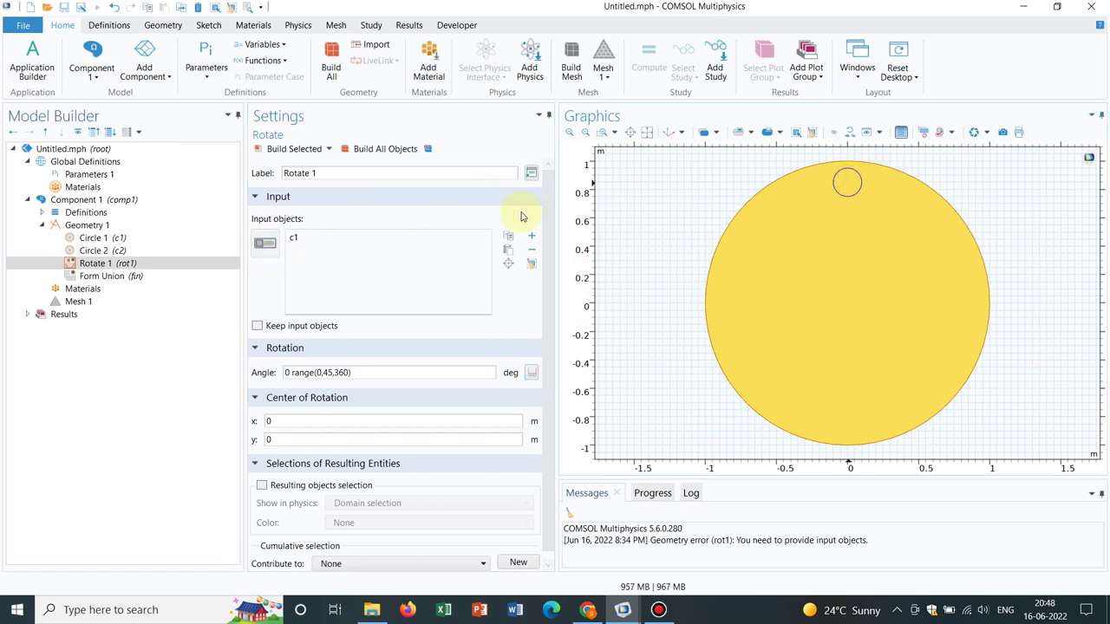
pyautogui.click(265, 243)
pyautogui.click(817, 270)
pyautogui.click(847, 187)
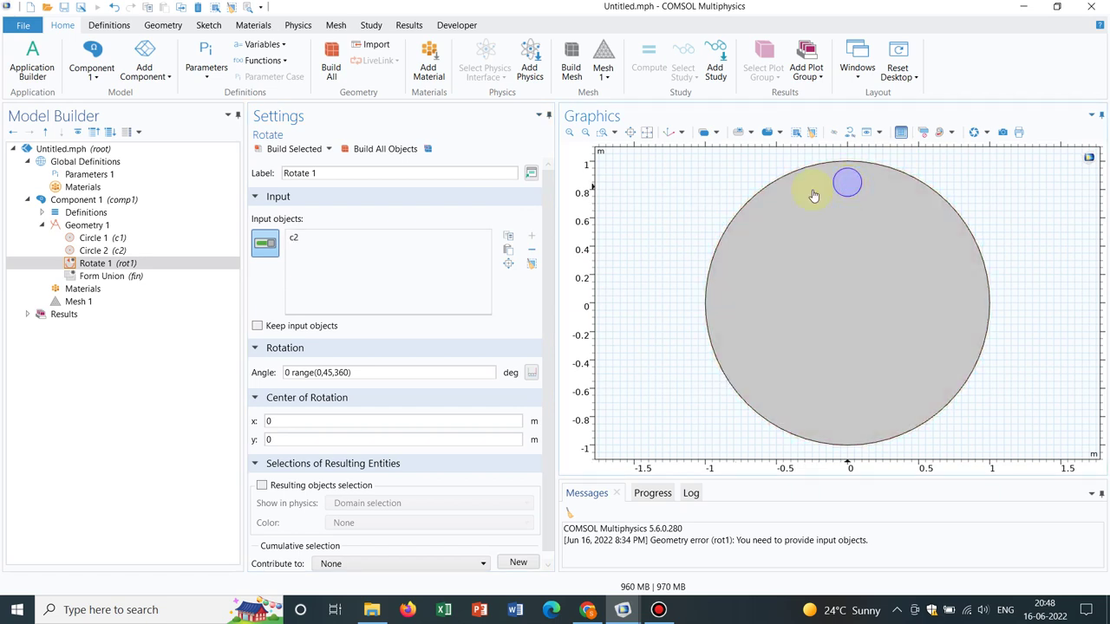
pyautogui.click(371, 151)
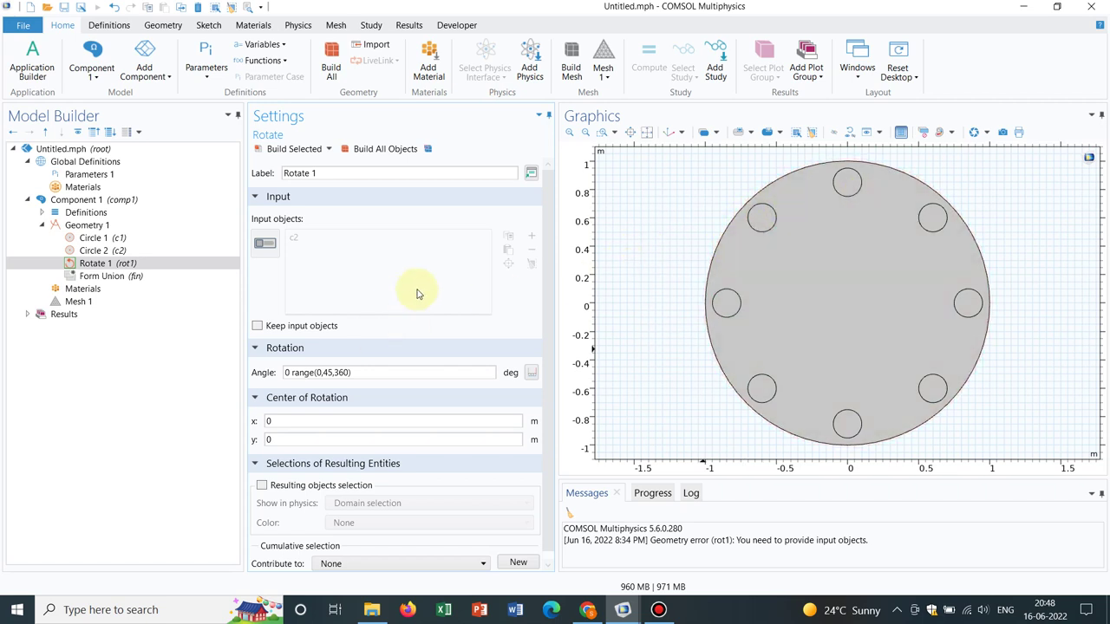
pyautogui.click(268, 422)
# Add a third solid circle of radius 0.65 m centred at the origin and build all objects
pyautogui.click(103, 227)
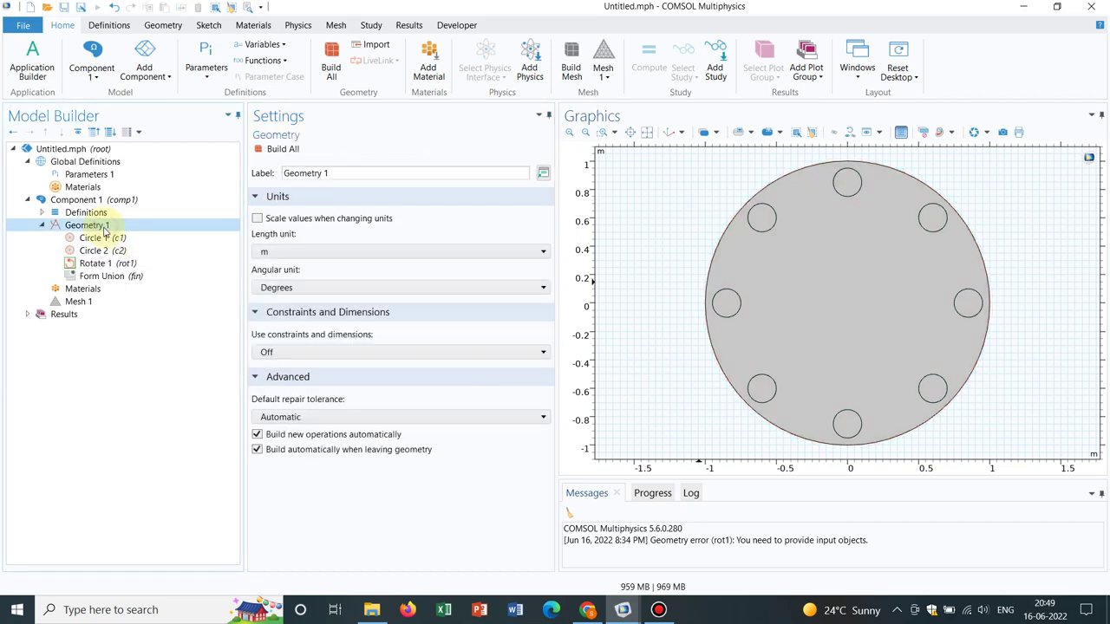
pyautogui.rightClick(104, 226)
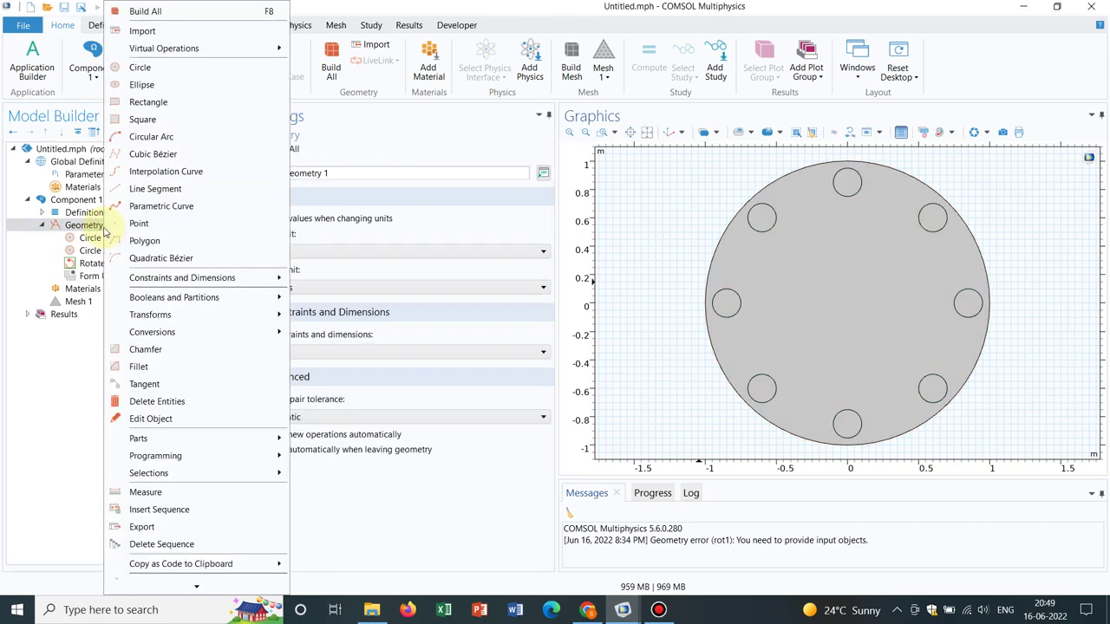
pyautogui.click(190, 73)
pyautogui.click(331, 267)
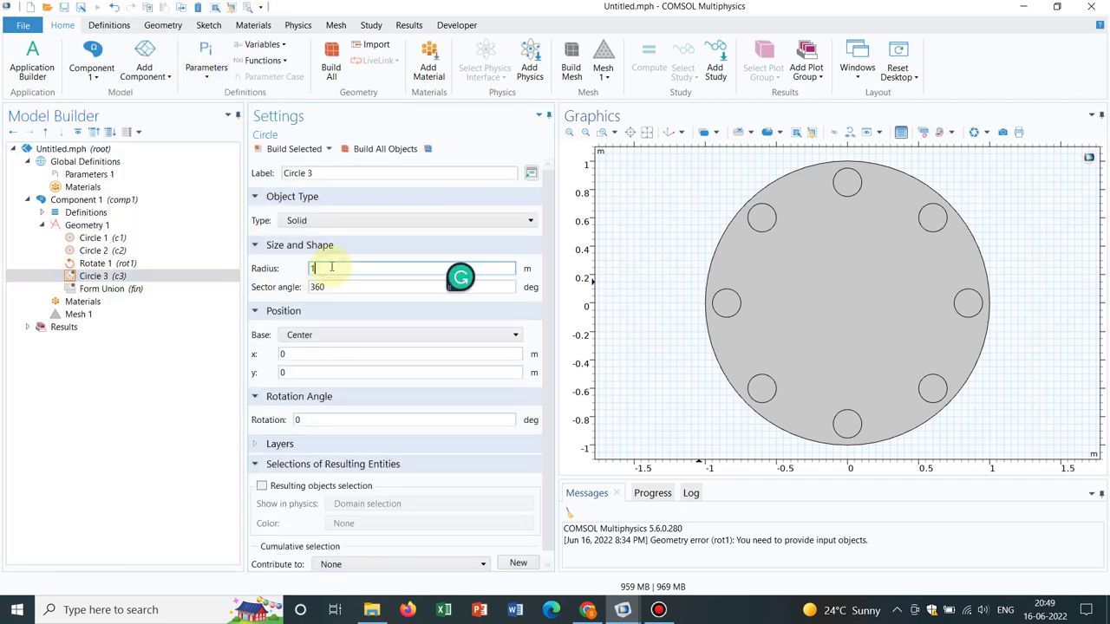
pyautogui.press('BackSpace')
pyautogui.write('0.65')
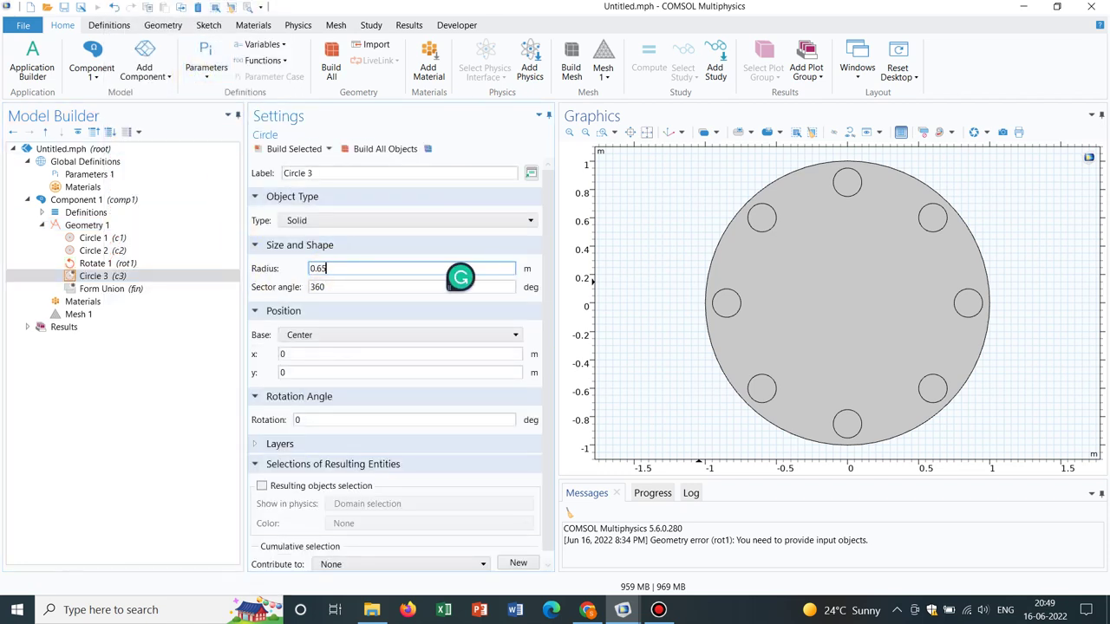
pyautogui.click(378, 154)
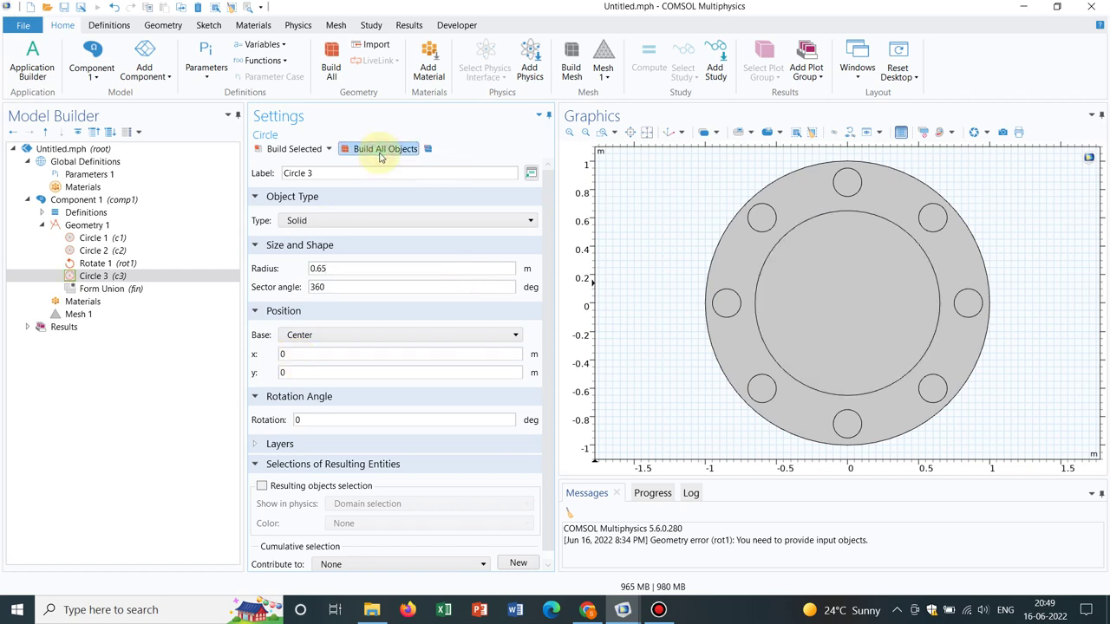
# Set the third circle's radius to 0.85 m and rebuild the geometry
pyautogui.click(321, 269)
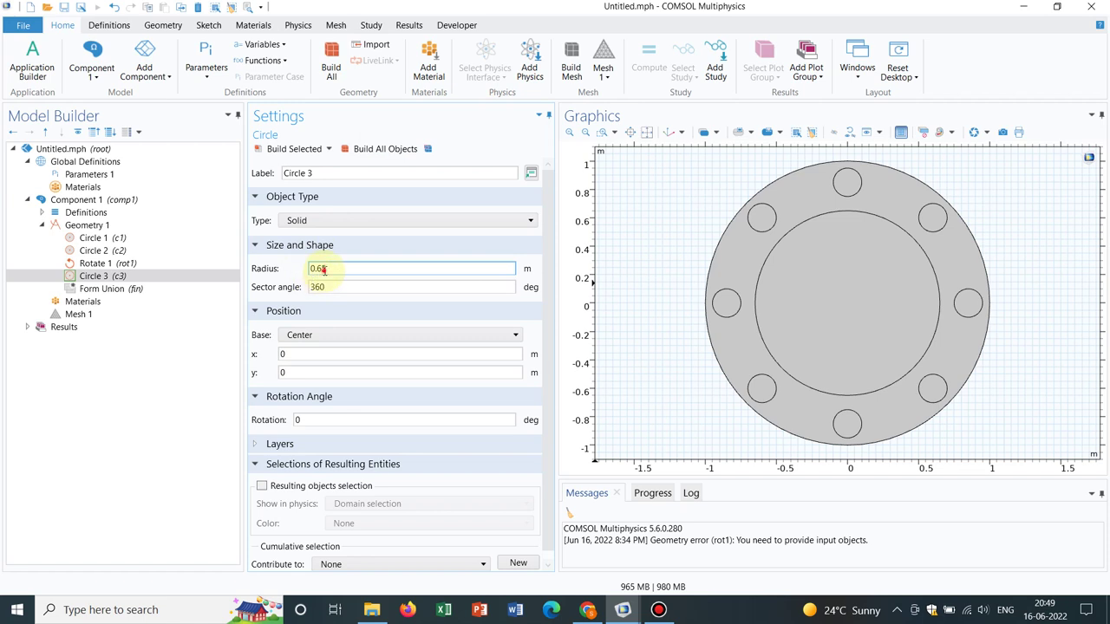
pyautogui.press('BackSpace')
pyautogui.write('85')
pyautogui.click(360, 149)
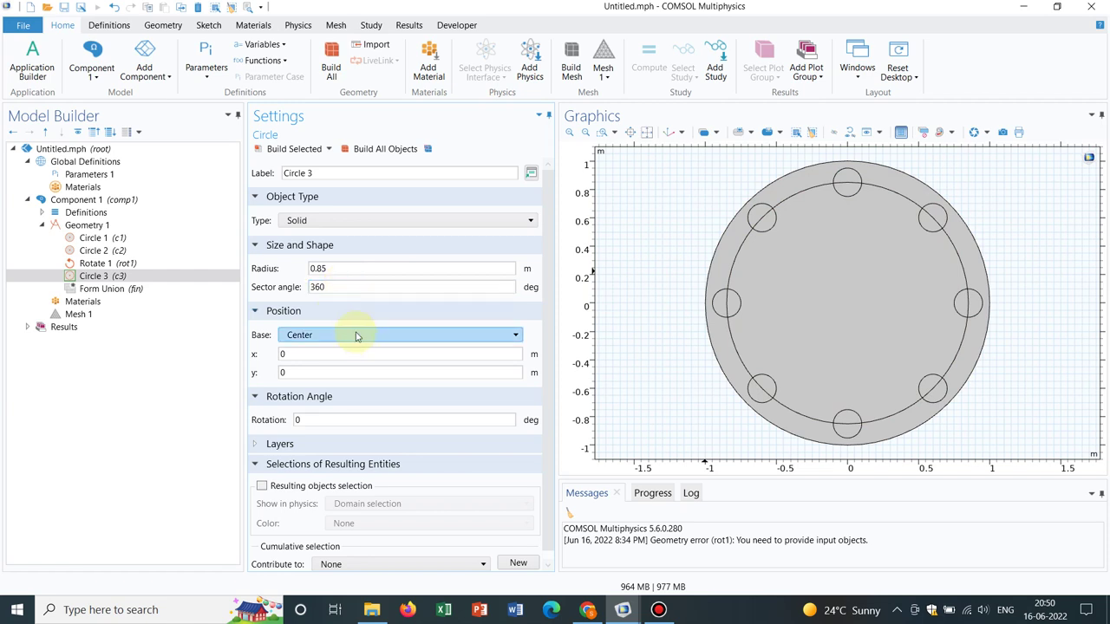
# Set the angle range of the small circle's rotation to range(0,22.5,360) and rebuild the geometry
pyautogui.click(128, 264)
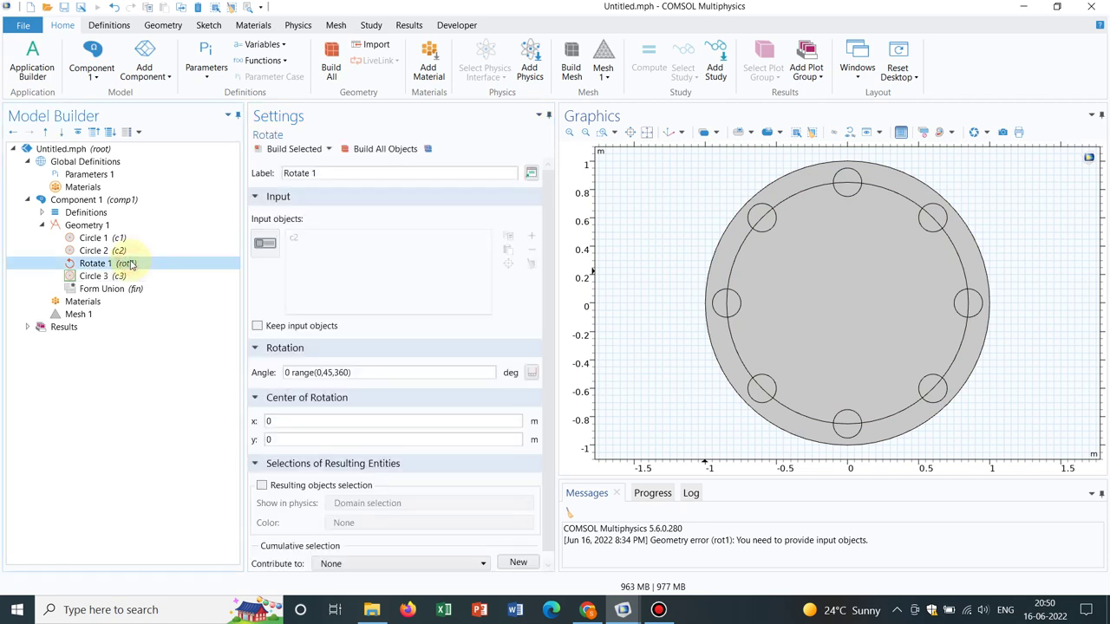
pyautogui.click(331, 372)
pyautogui.press('BackSpace')
pyautogui.press('BackSpace')
pyautogui.press('BackSpace')
pyautogui.write('22.5,')
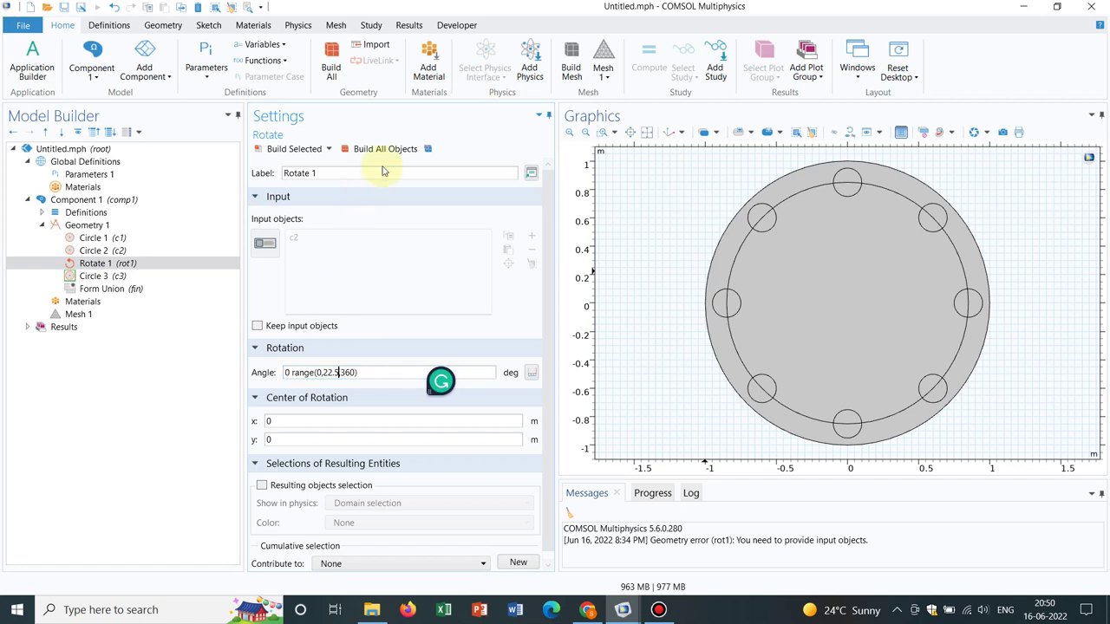
pyautogui.click(381, 150)
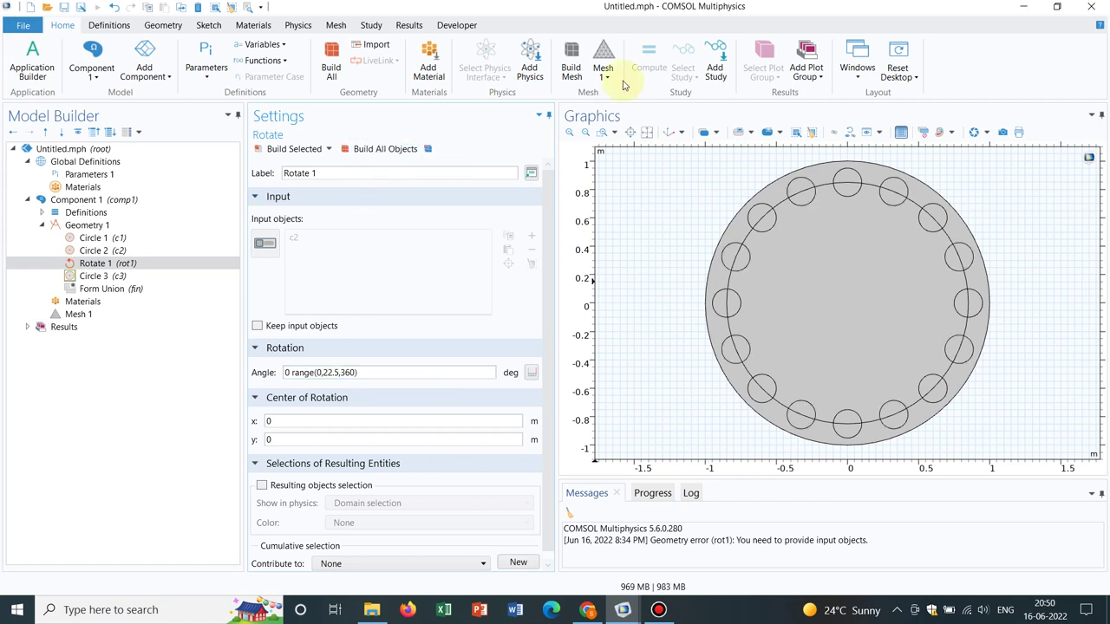